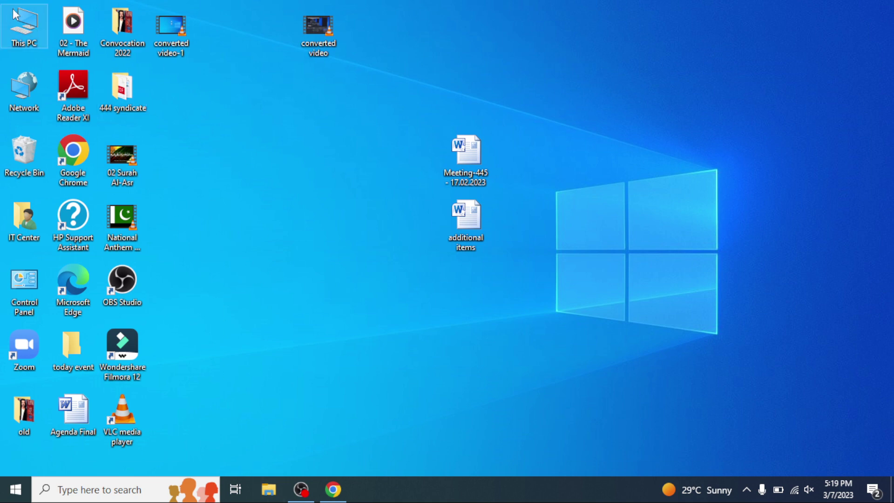
Step: Open the "today event" folder on Local Disk (D:) and play "format video" in VLC
double_click(33, 16)
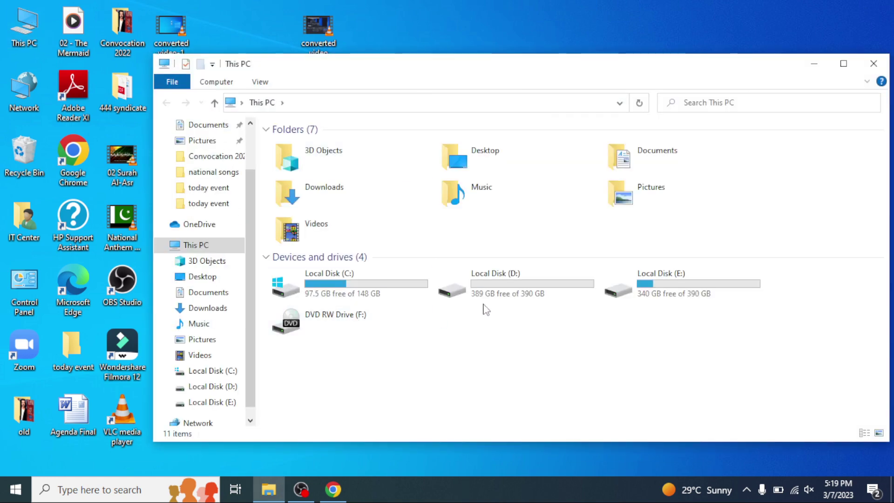
double_click(484, 301)
click(312, 160)
double_click(313, 160)
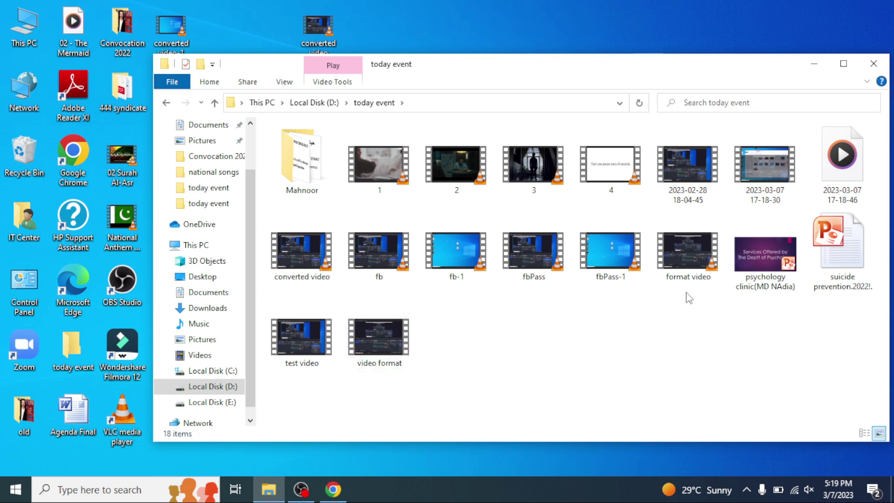
double_click(693, 255)
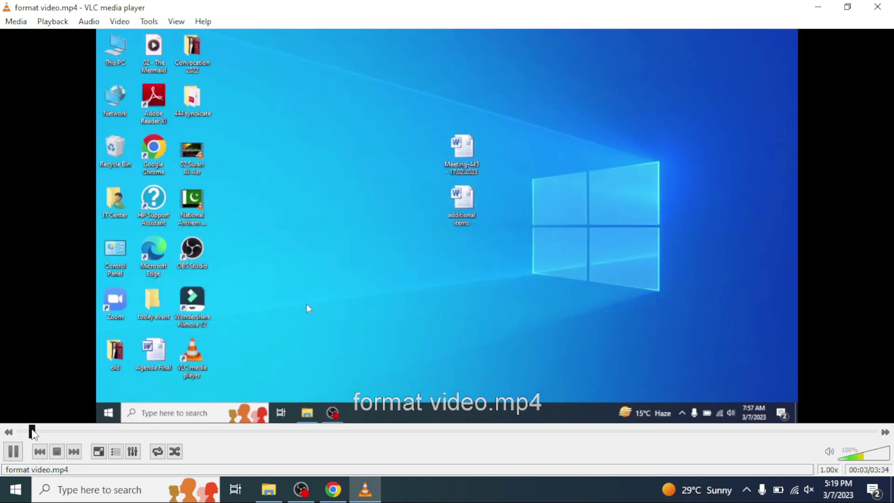
Step: Skim the format video from its beginning to its end, and close the player and the folder window
click(14, 432)
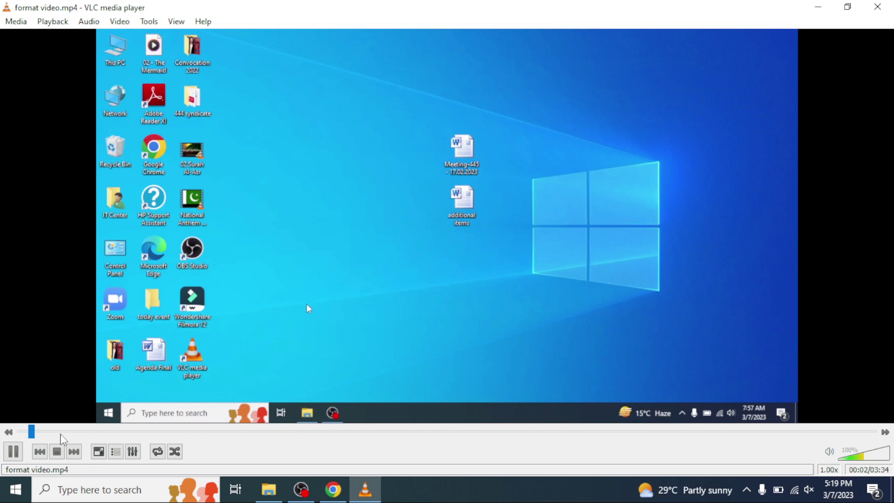
click(251, 432)
drag(256, 438, 843, 434)
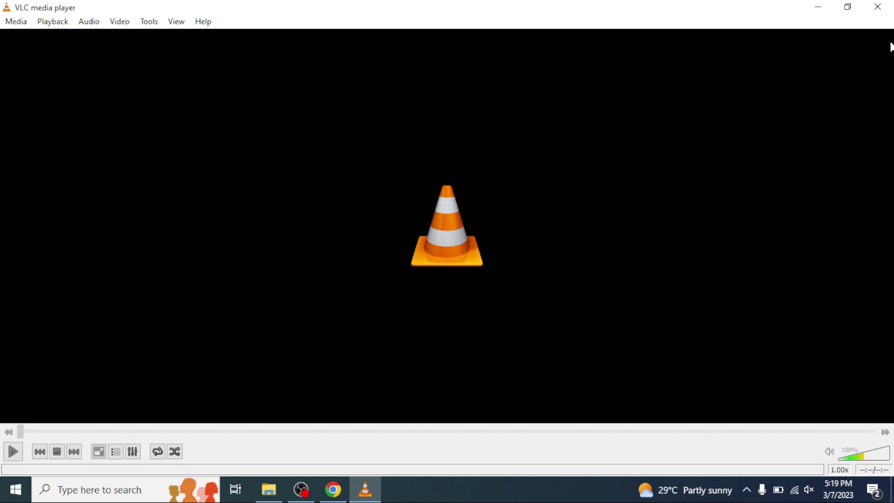
click(877, 6)
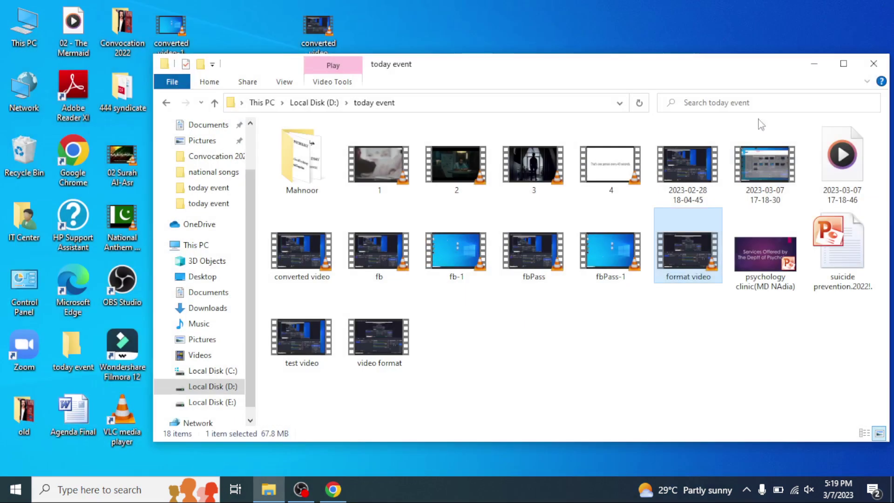
click(873, 63)
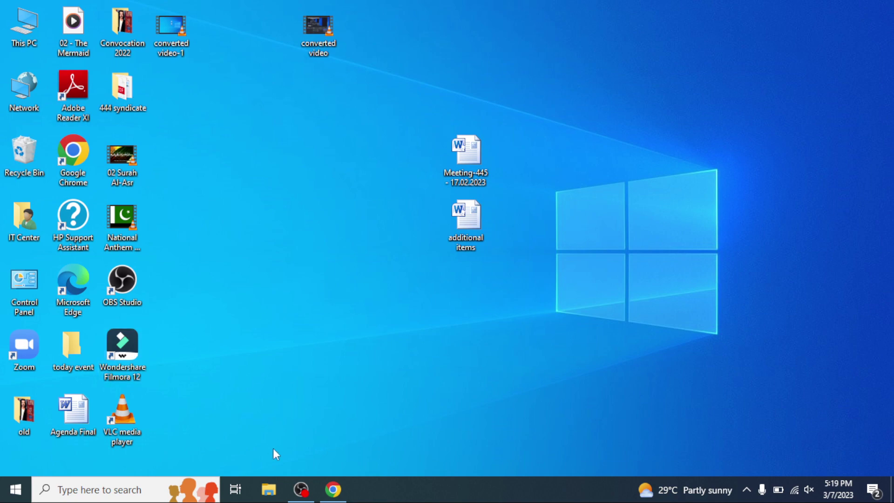
Step: Close the open Filmora page and load google.com in a new Chrome window
click(333, 490)
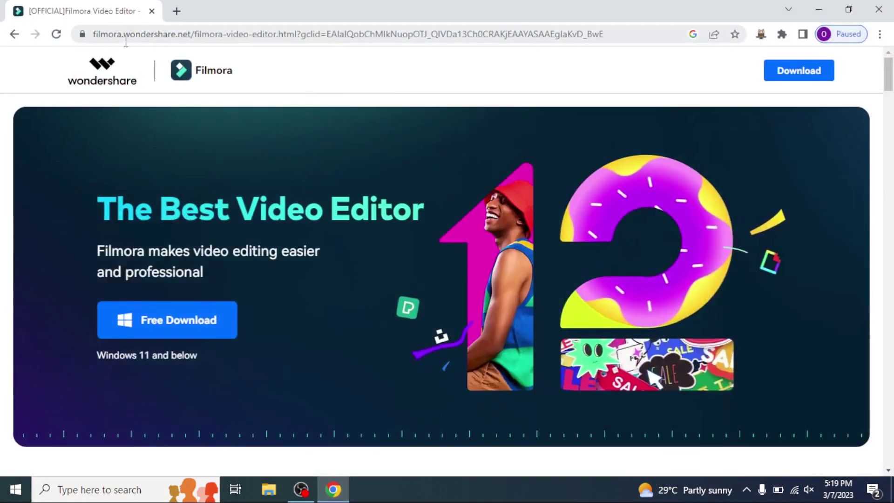
click(153, 12)
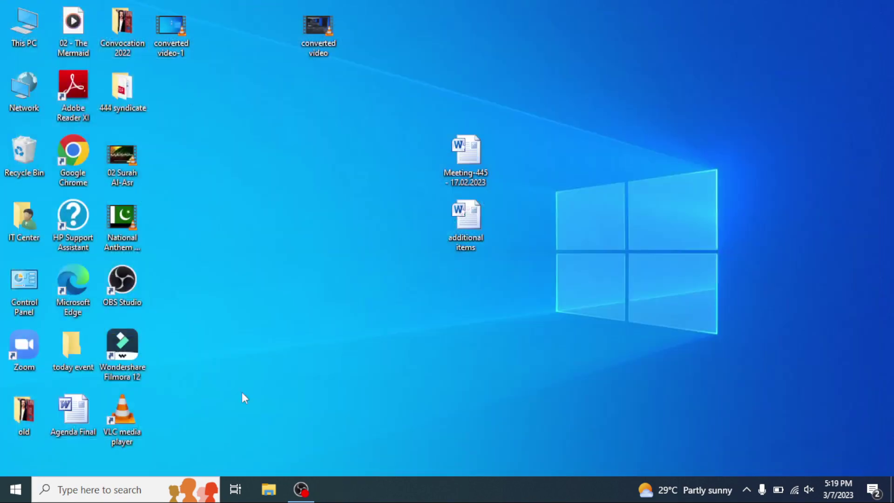
double_click(80, 136)
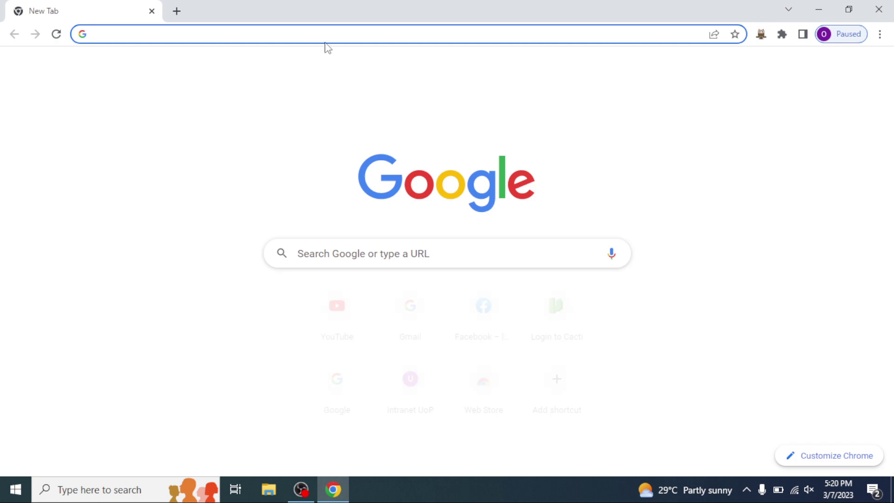
click(326, 36)
text(google.com)
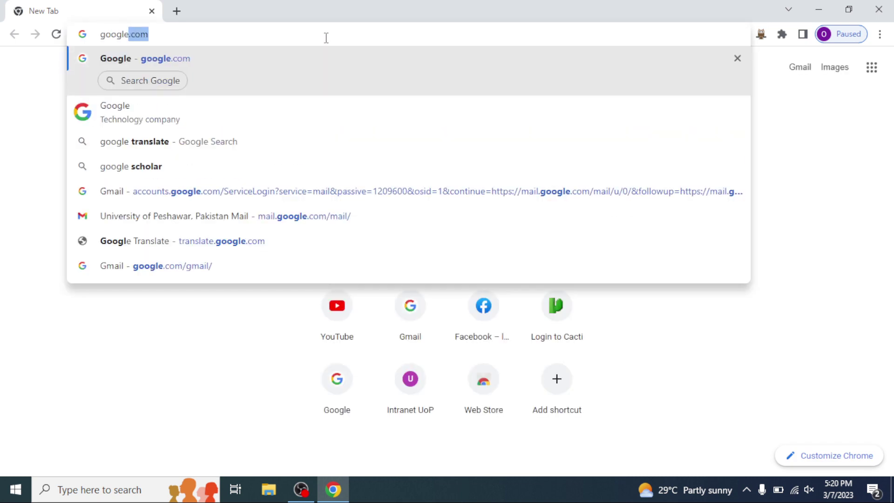
key(Return)
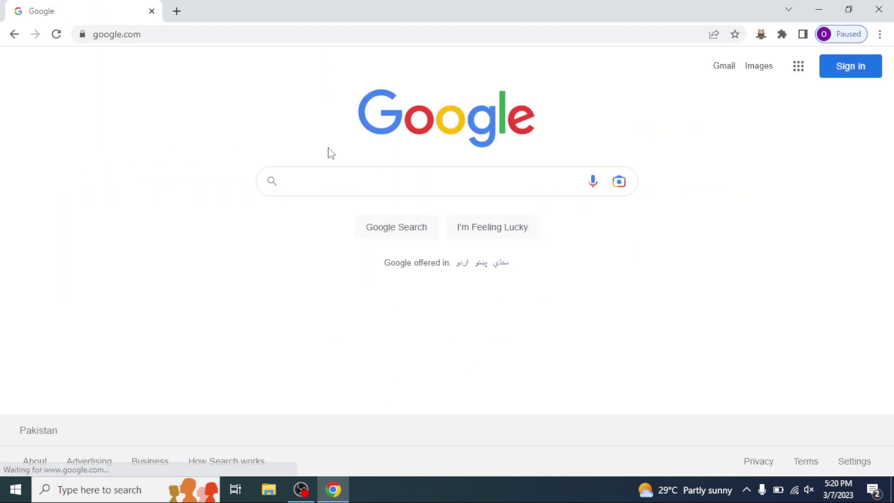
Step: Search Google for "wondershare filmora 9", view the official Filmora download page, and close the browser
text(wonder)
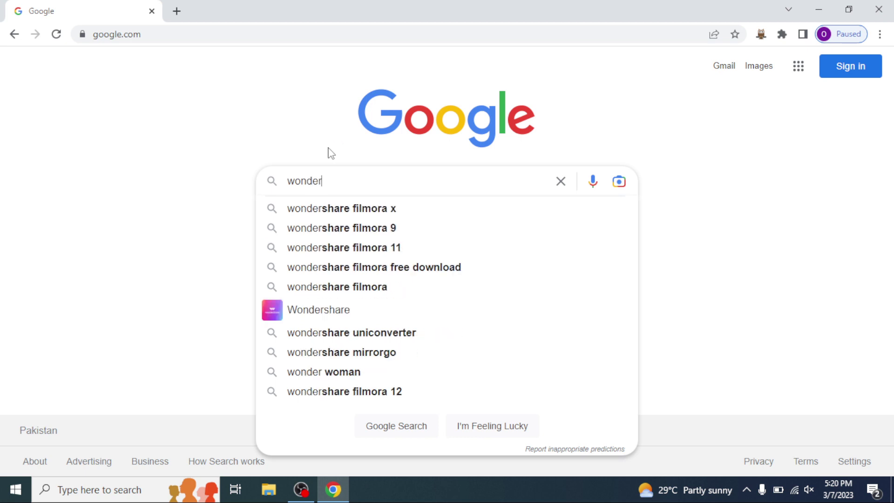
key(Down)
key(Down)
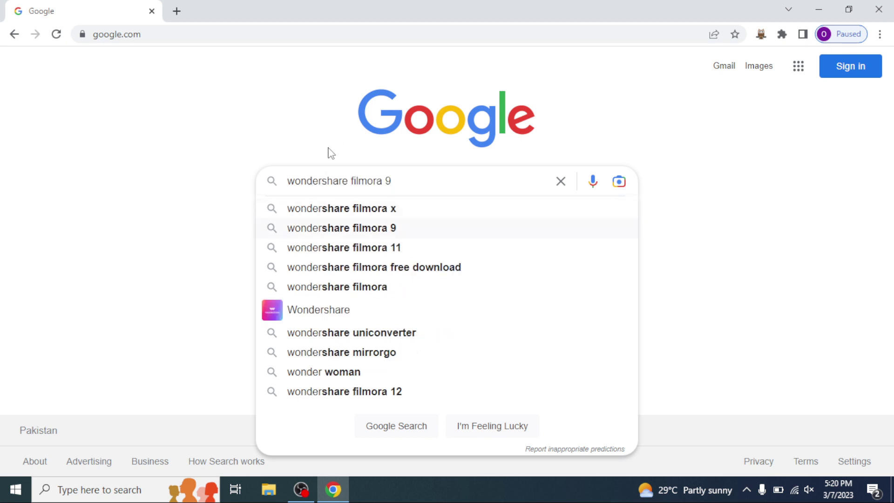
click(391, 235)
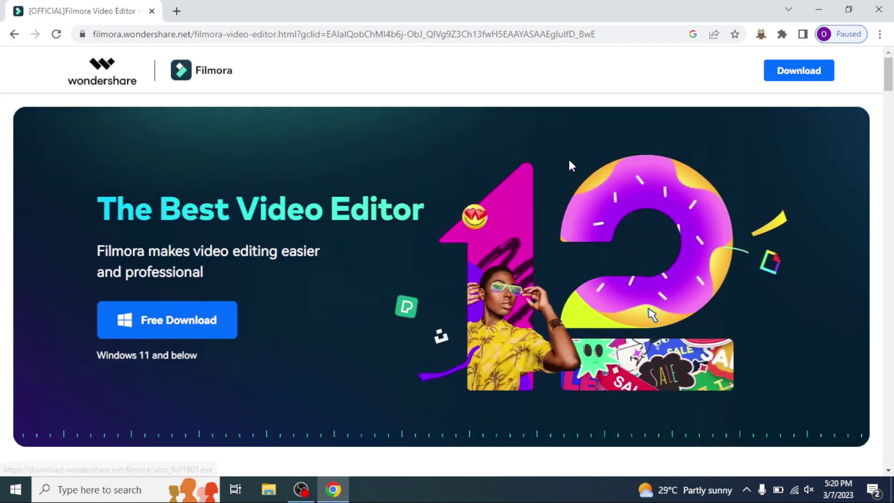
click(879, 10)
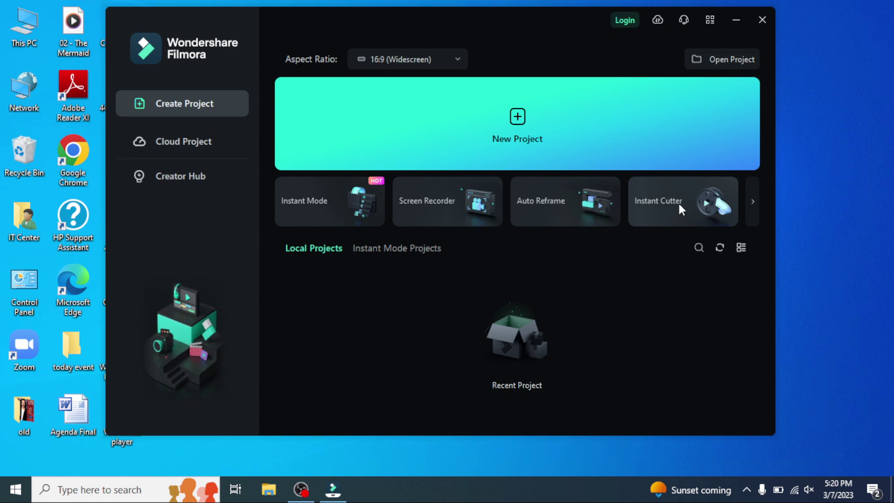
Step: Start Filmora's Instant Cutter and load "format video" from the "today event" folder for trimming
click(681, 206)
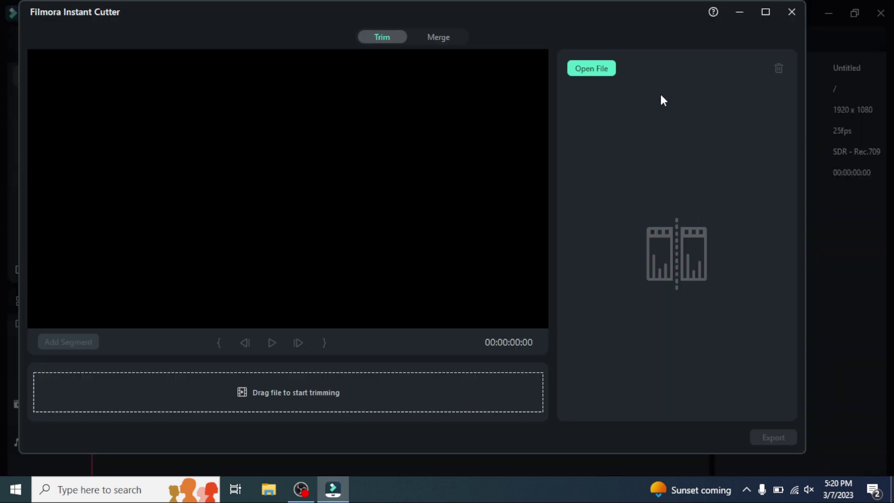
click(600, 70)
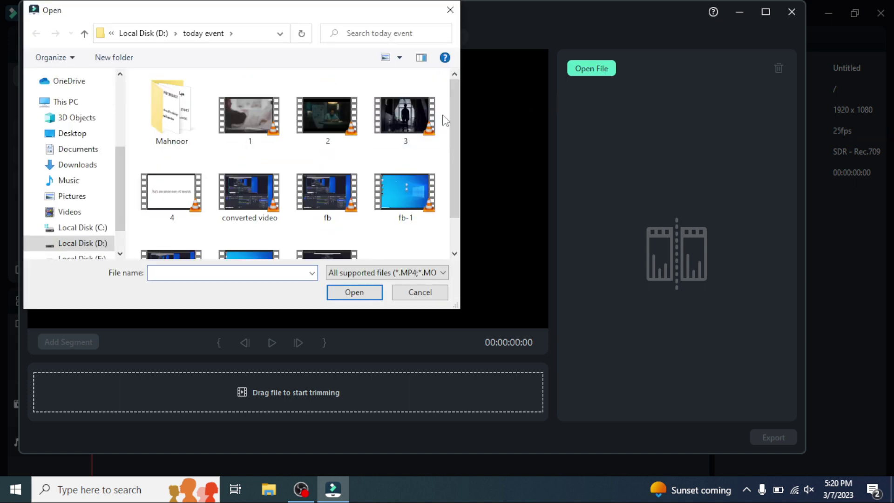
drag(451, 102, 453, 147)
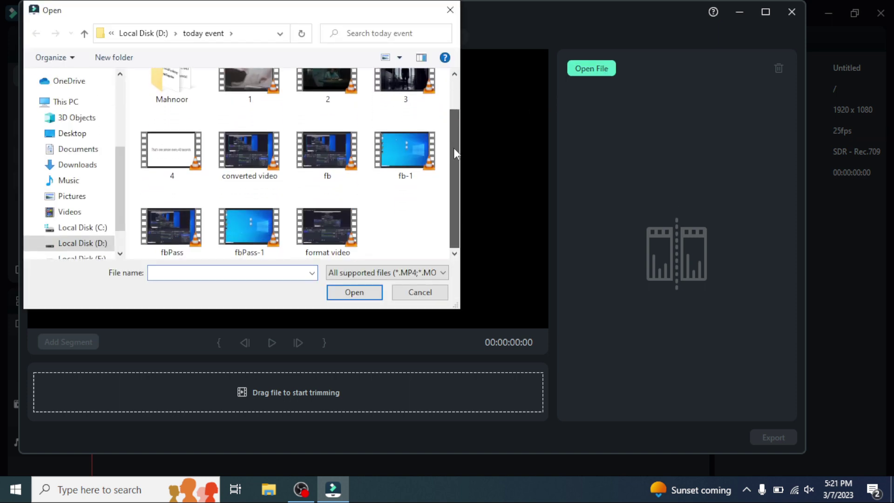
click(330, 225)
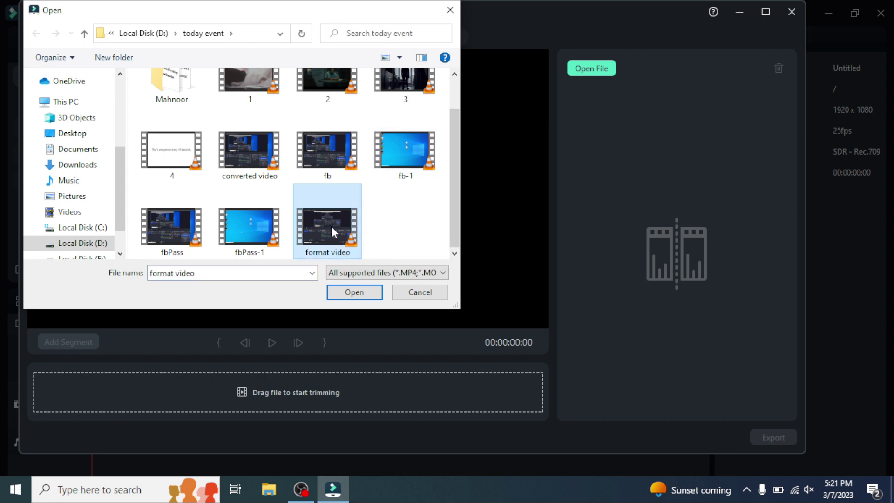
click(359, 292)
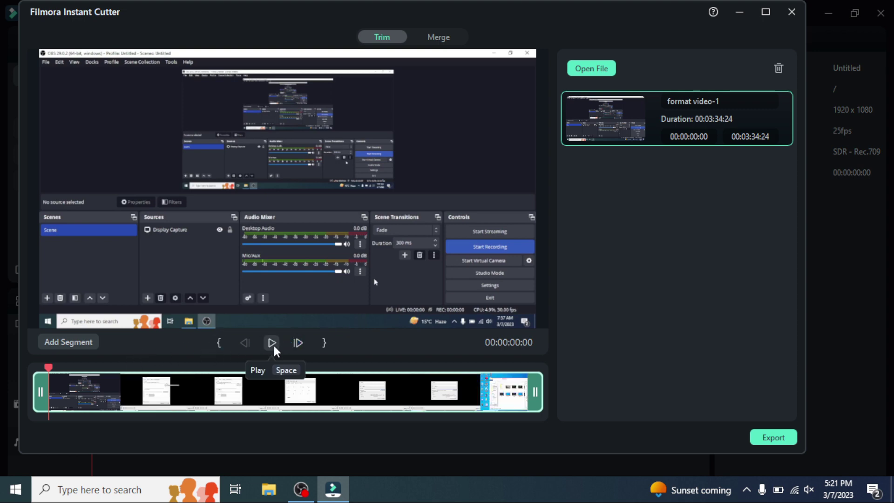
Step: Preview the clip and trim it to start at 00:00:01:15 and end at 00:03:31:19
click(274, 346)
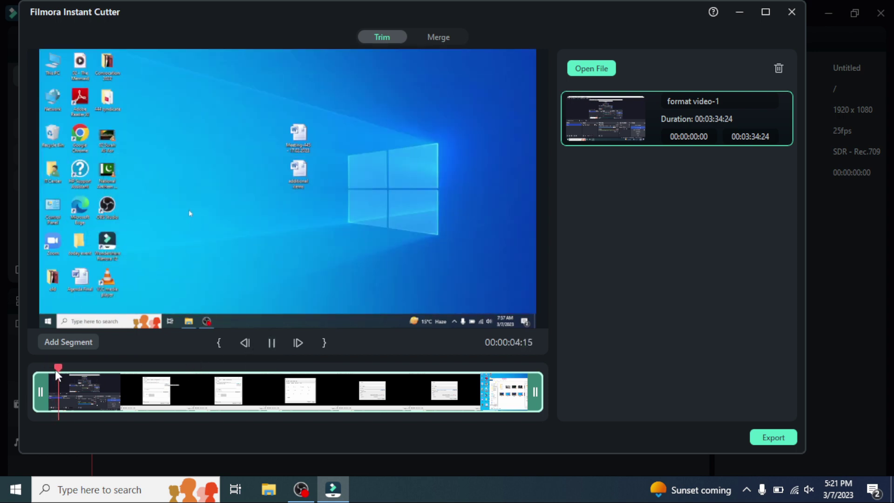
drag(58, 372, 47, 367)
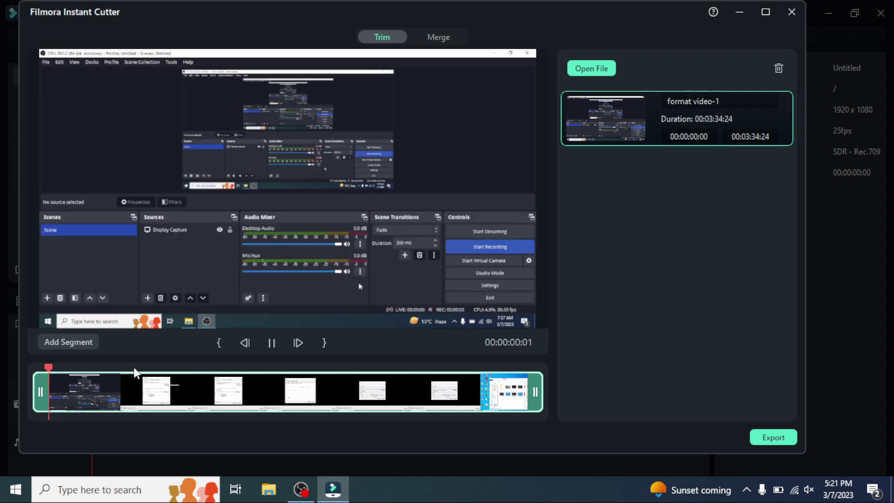
click(217, 343)
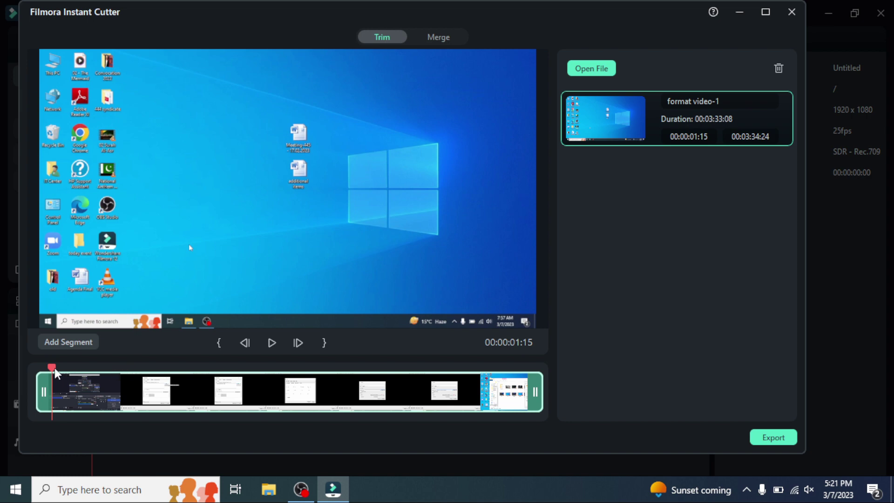
drag(53, 373, 521, 373)
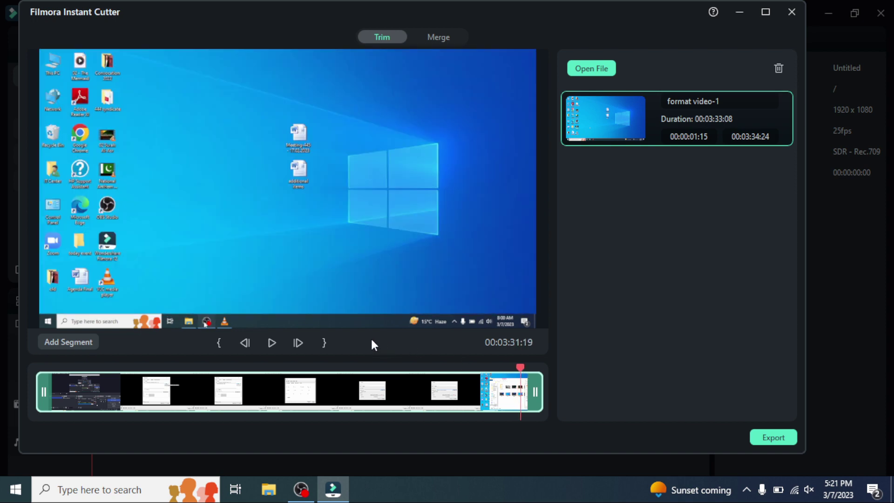
click(324, 343)
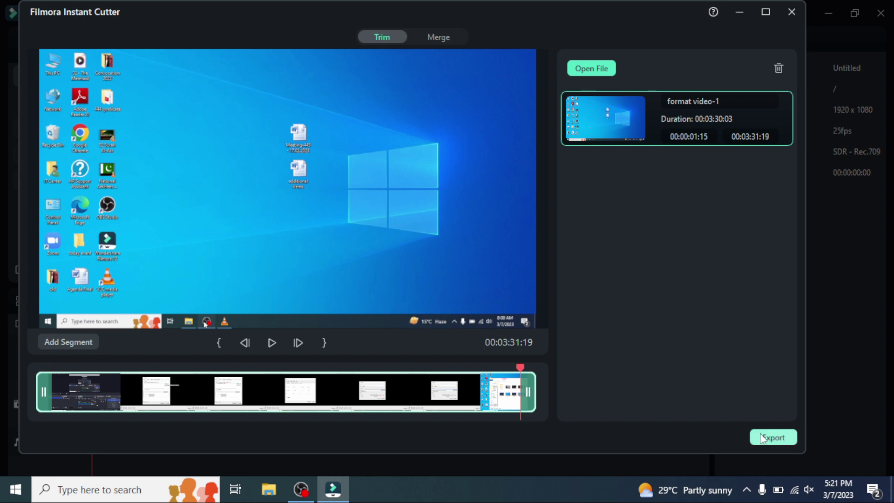
Step: Export the trimmed clip with the Desktop as the save location
click(775, 438)
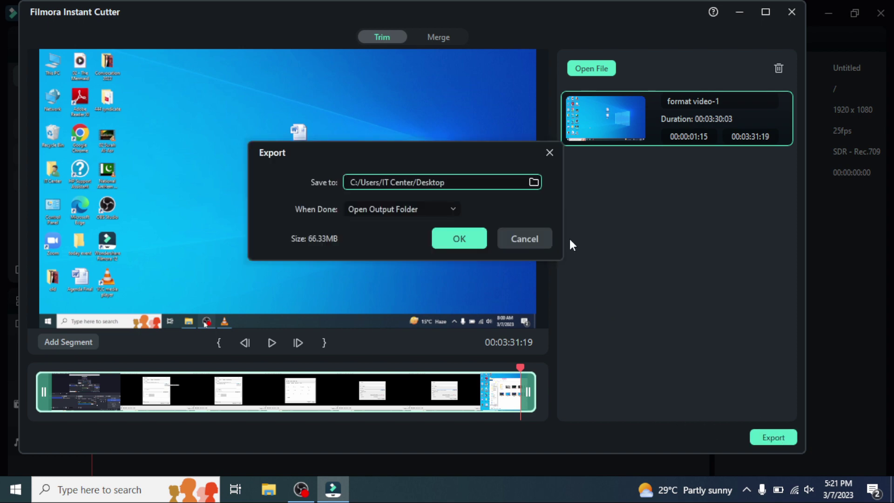
click(534, 182)
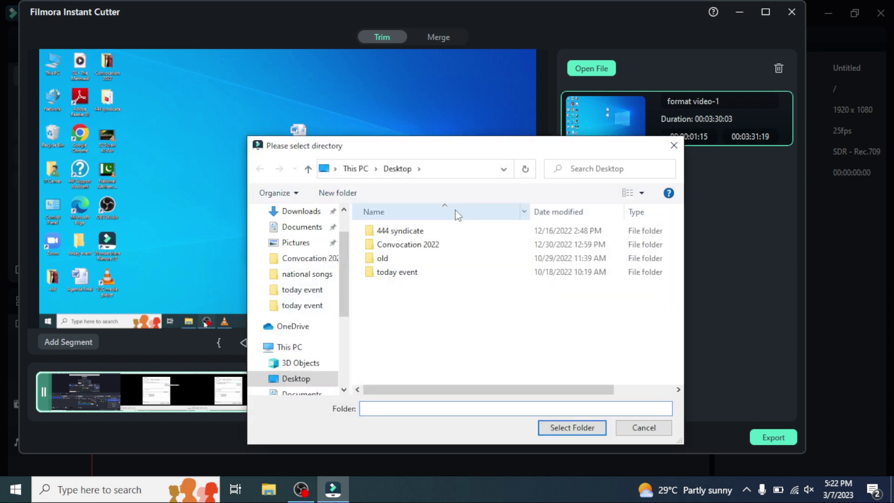
drag(344, 275, 347, 318)
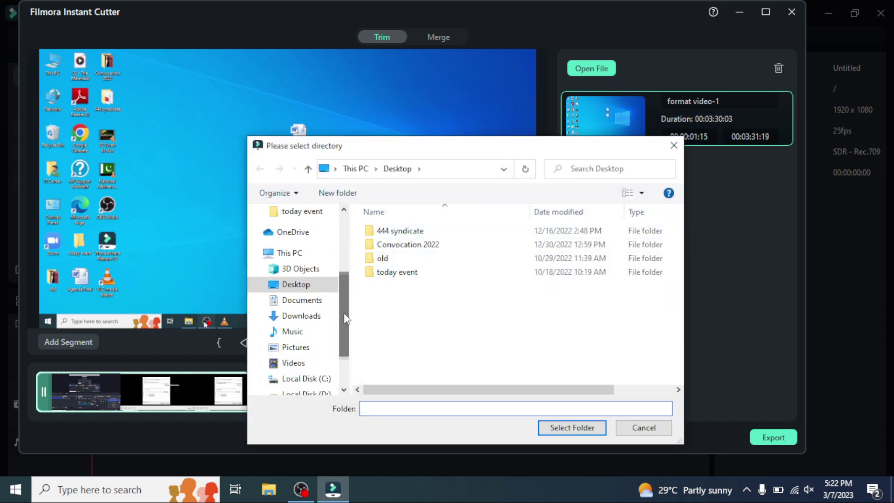
click(316, 393)
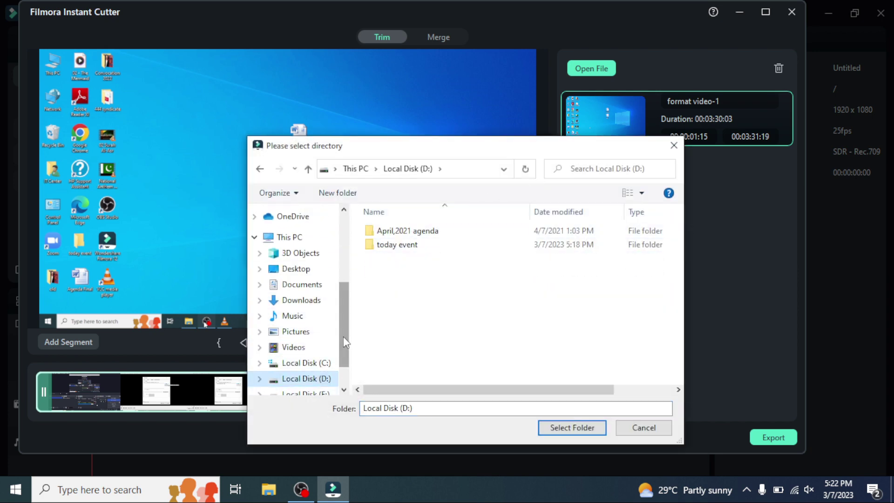
drag(342, 336, 342, 345)
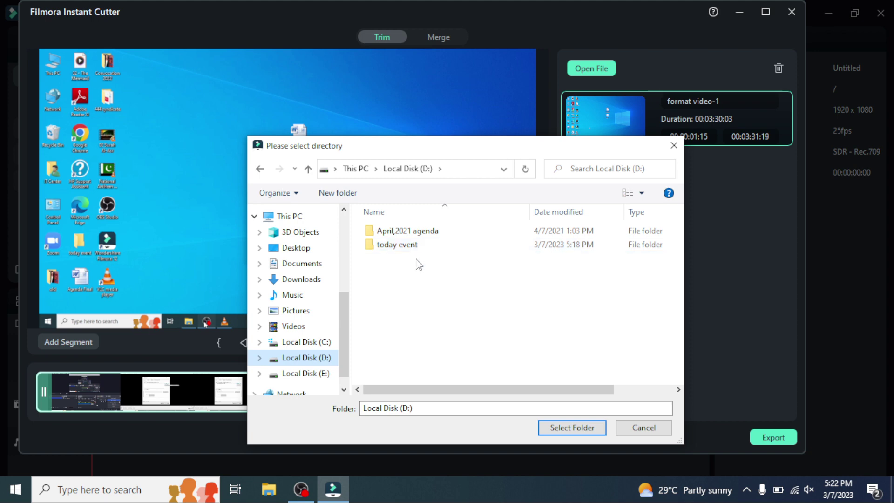
drag(342, 331, 345, 259)
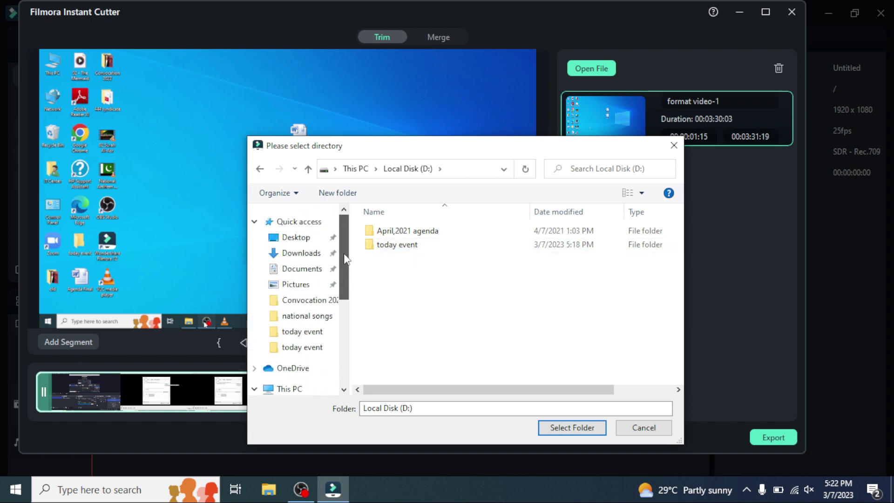
click(308, 240)
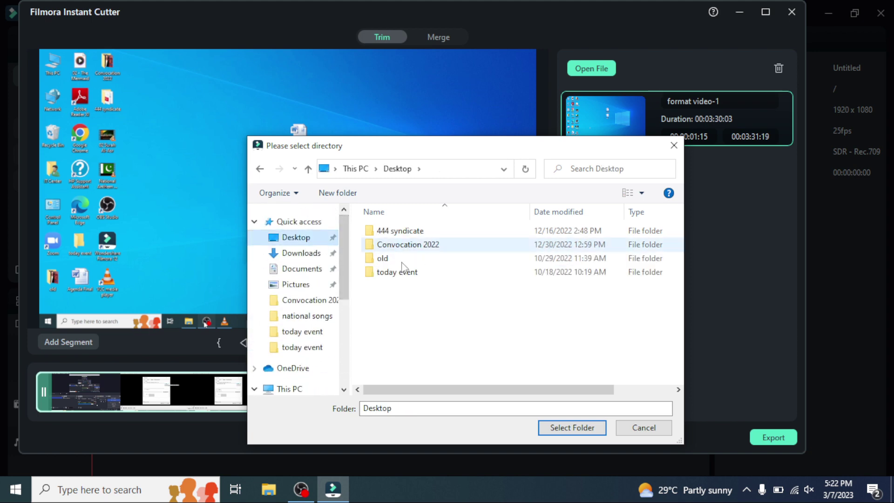
click(578, 423)
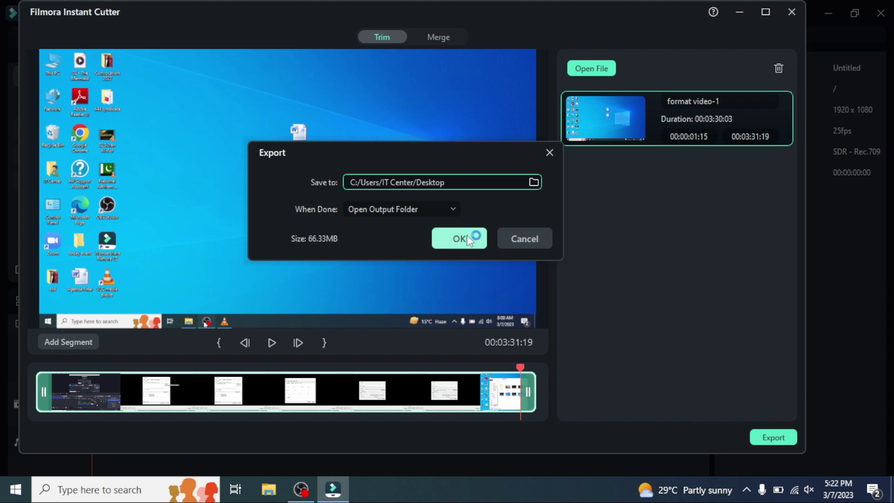
click(468, 239)
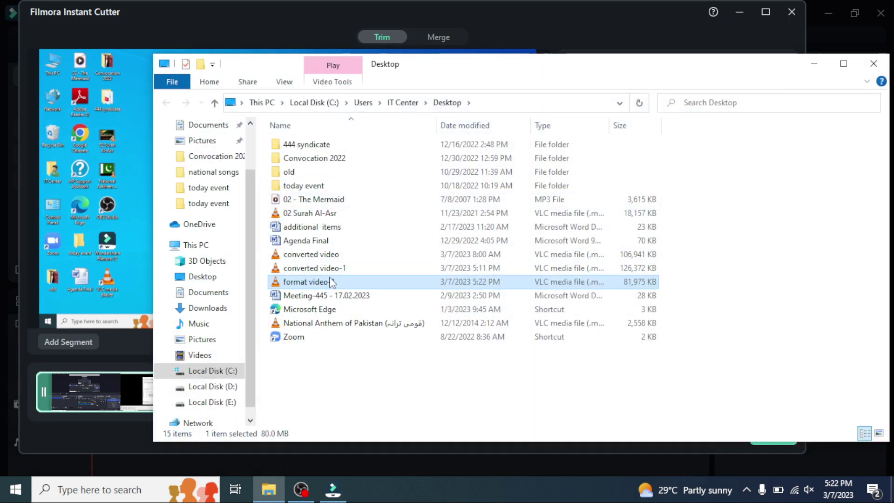
Step: Play the exported "format video-1" from the Desktop and skim it through to near its end
double_click(305, 281)
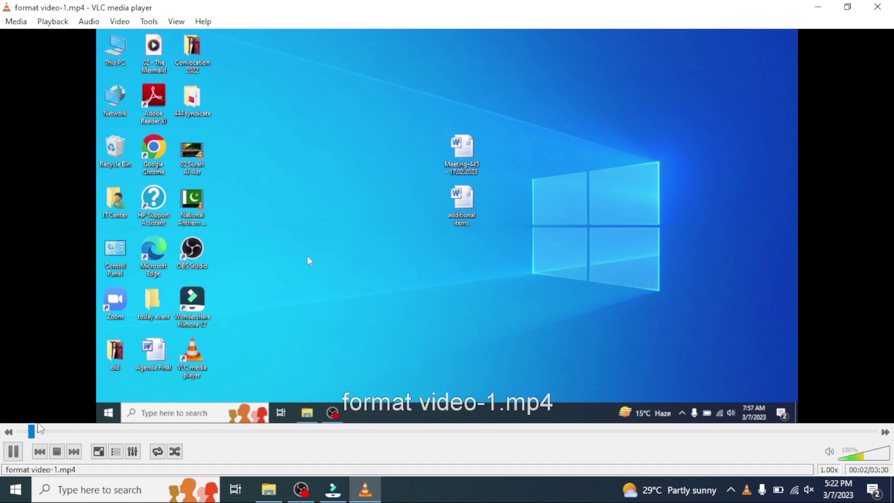
click(371, 431)
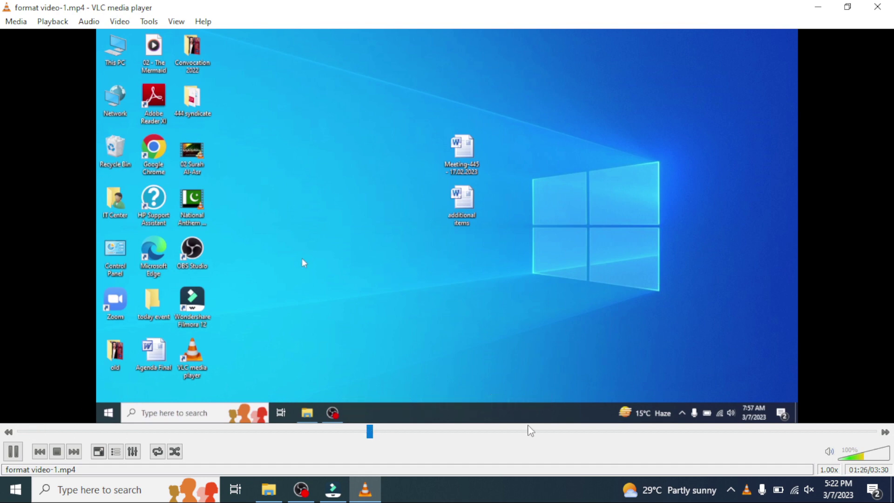
click(723, 432)
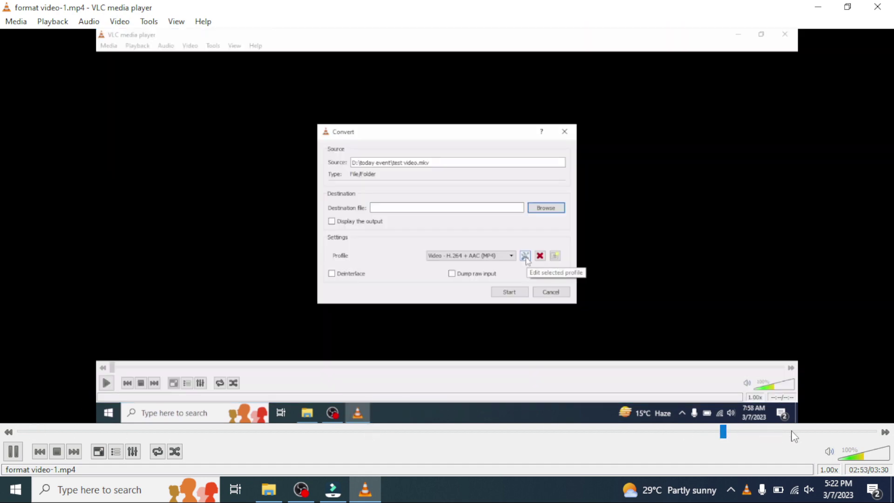
click(809, 431)
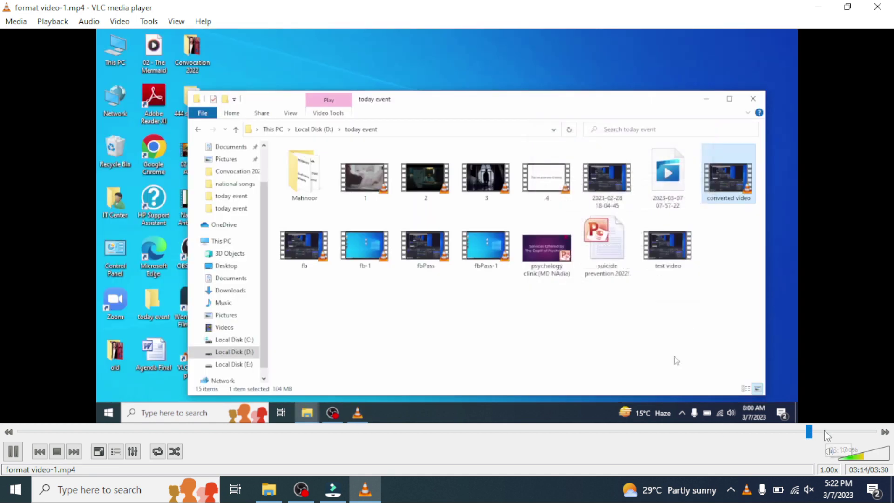
click(827, 432)
click(850, 431)
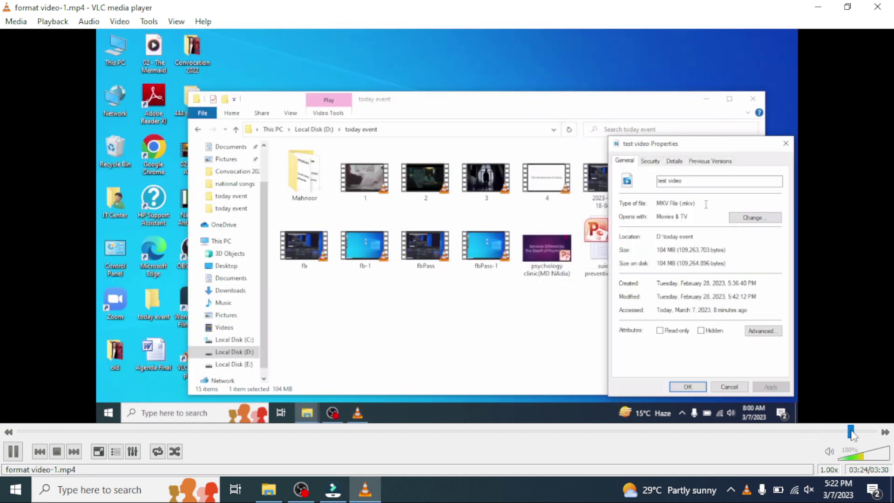